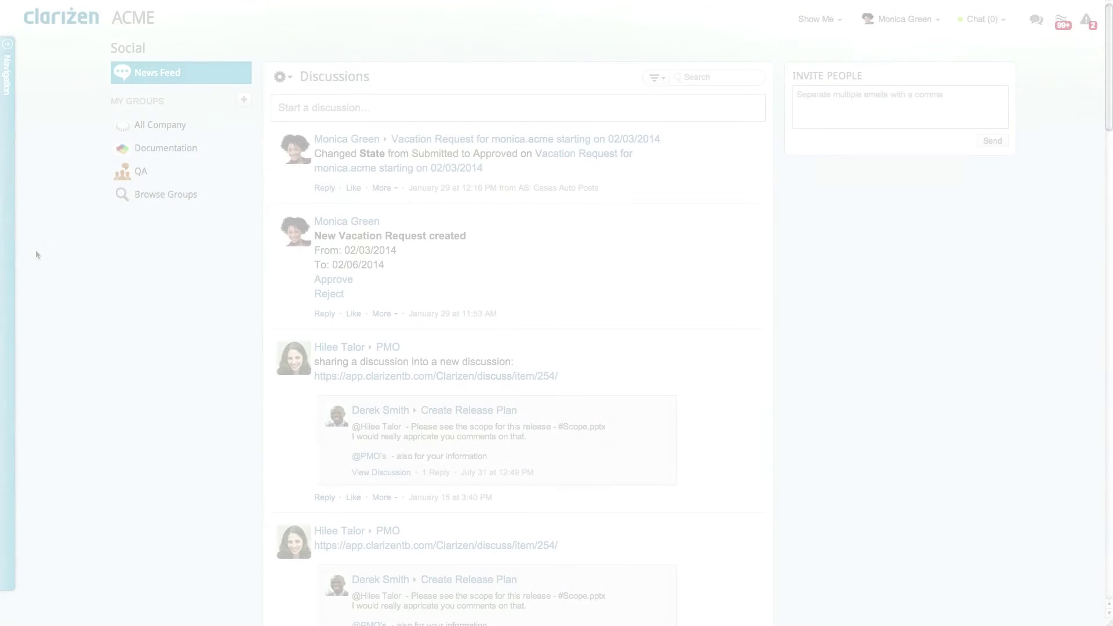
- Open the Import Cases dialog from the Cases list's Utilities tab
{"action": "left_click", "coordinate": [9, 249]}
{"action": "left_click", "coordinate": [47, 247]}
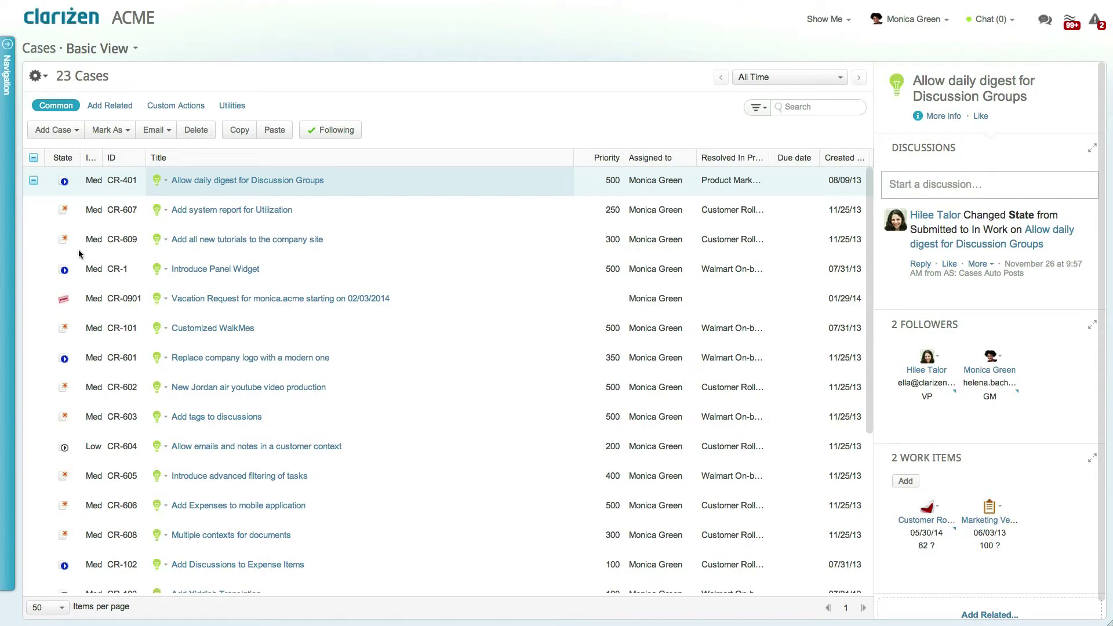
{"action": "left_click", "coordinate": [232, 105]}
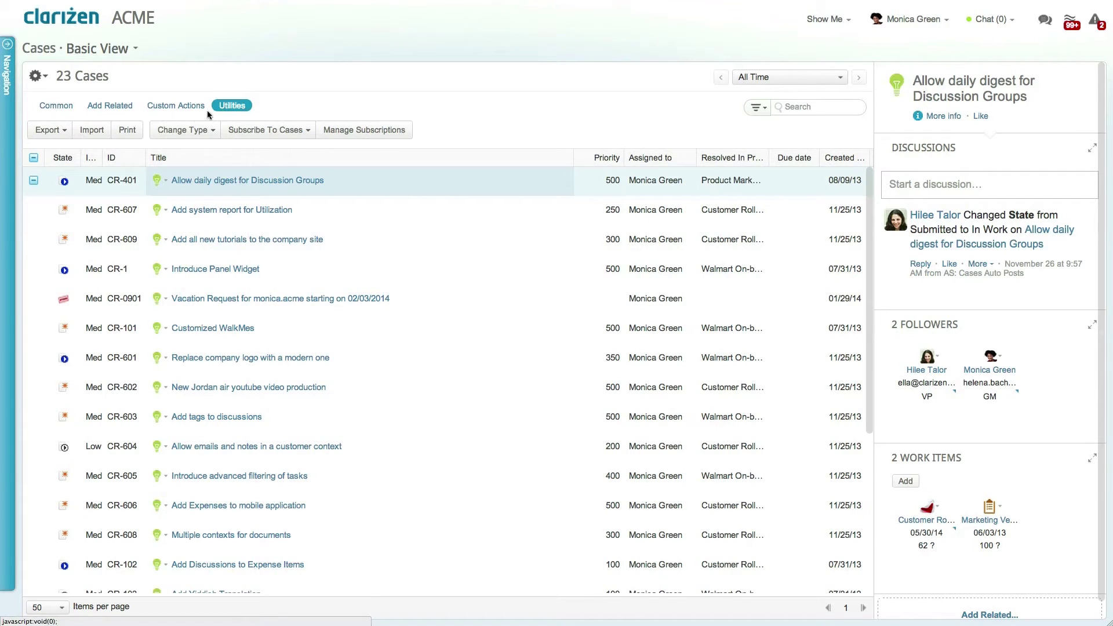
{"action": "left_click", "coordinate": [91, 130]}
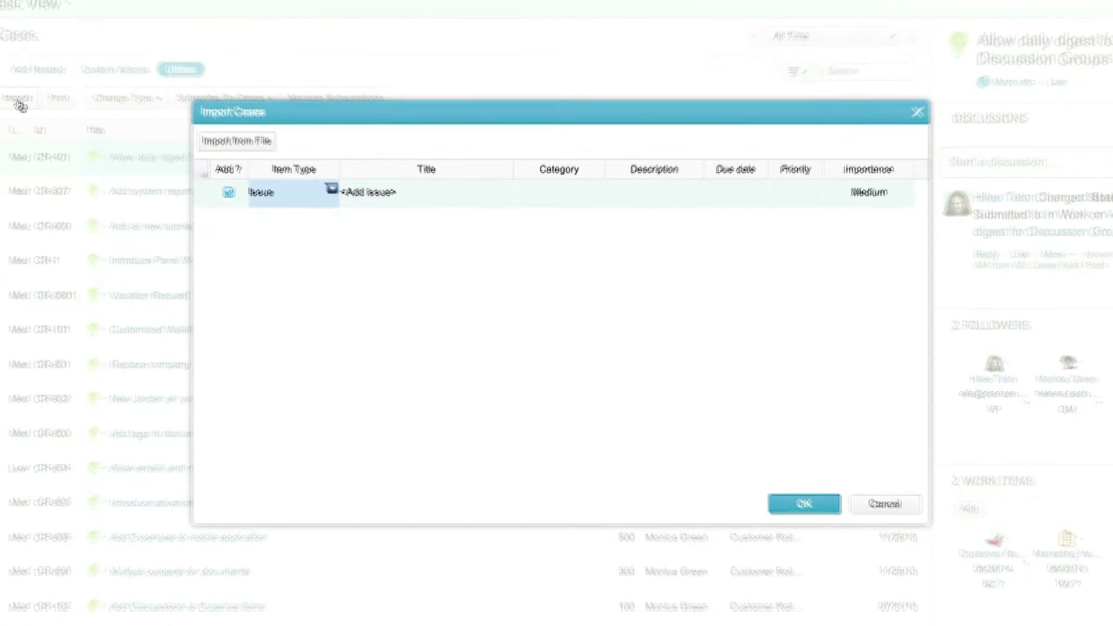
- Load the three cases from Import Cases.csv into the import table
{"action": "left_click", "coordinate": [285, 169]}
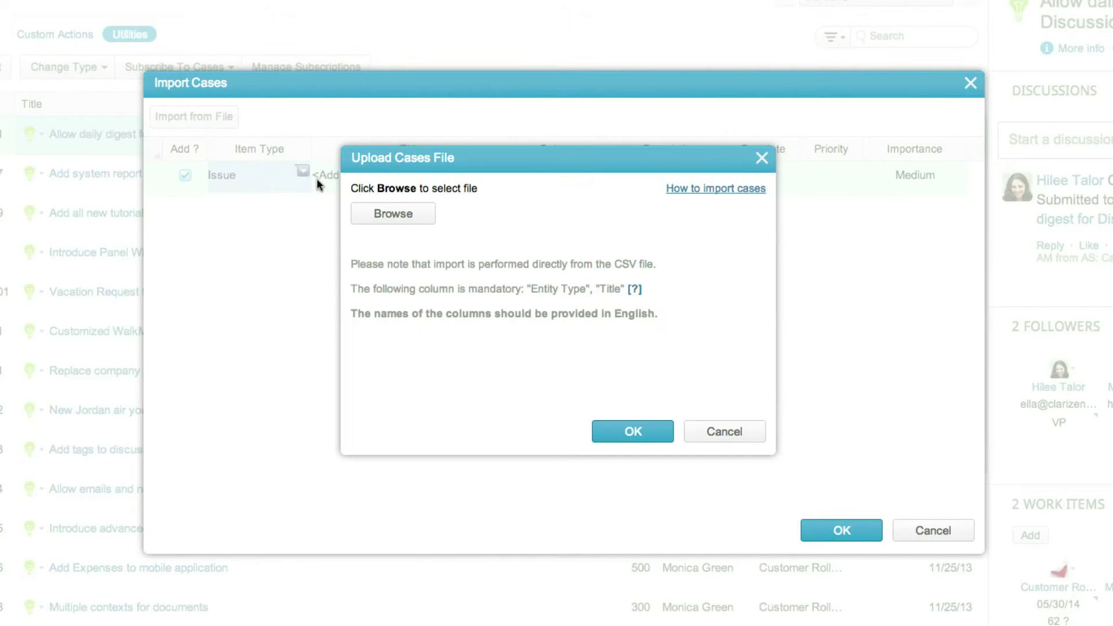
{"action": "left_click", "coordinate": [393, 213]}
{"action": "left_click", "coordinate": [433, 8]}
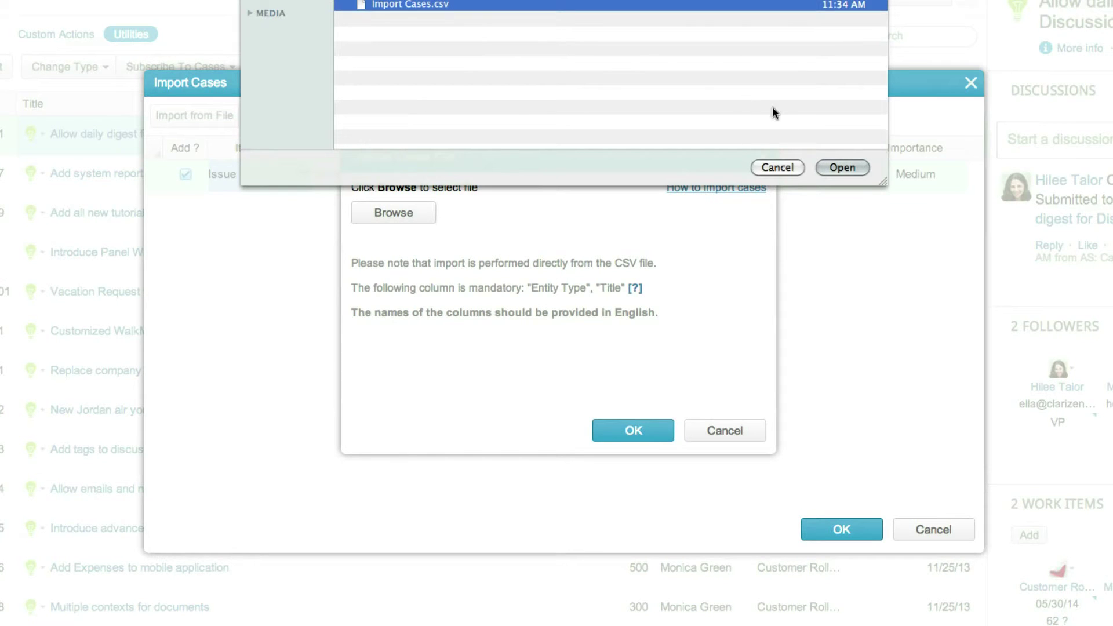
{"action": "left_click", "coordinate": [837, 165]}
{"action": "left_click", "coordinate": [633, 430]}
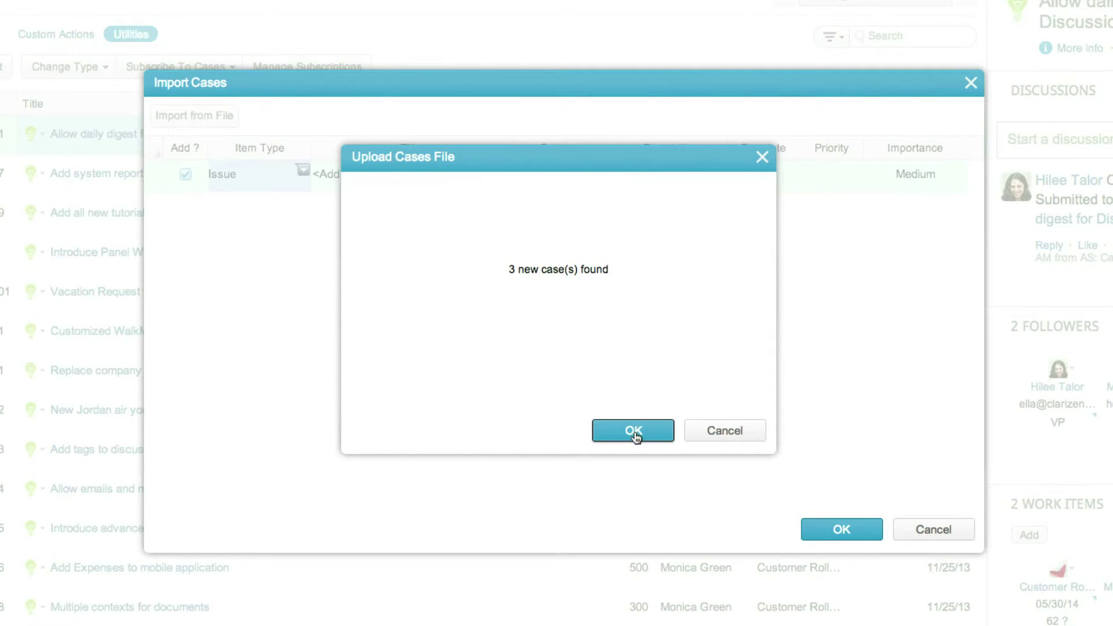
{"action": "left_click", "coordinate": [633, 430]}
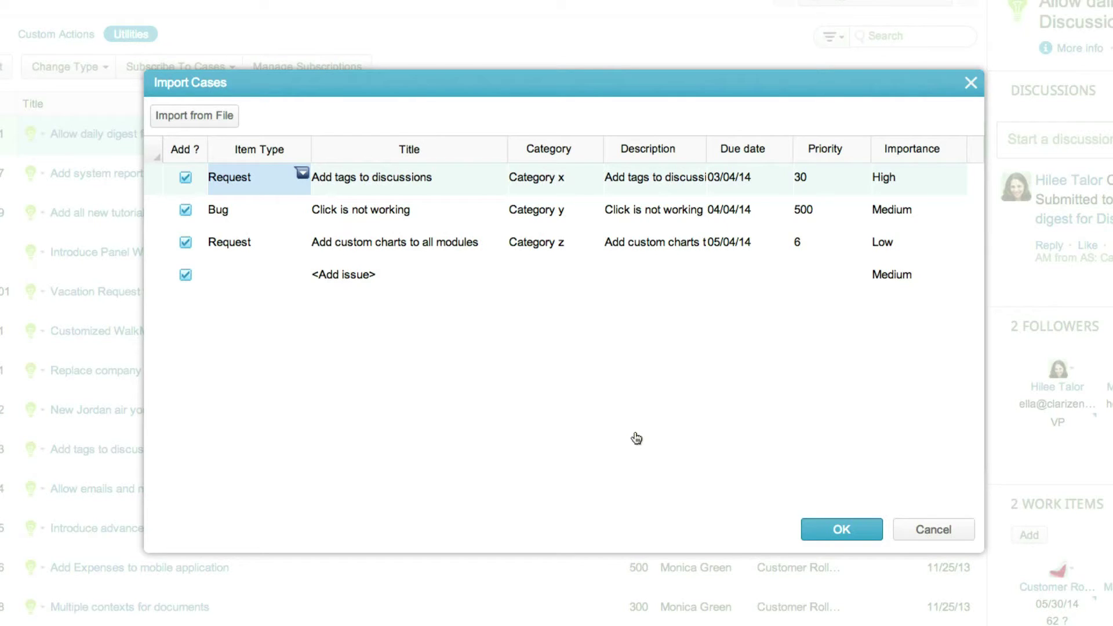
- Set the first case's importance to Critical
{"action": "left_click", "coordinate": [911, 176]}
{"action": "left_click", "coordinate": [959, 177]}
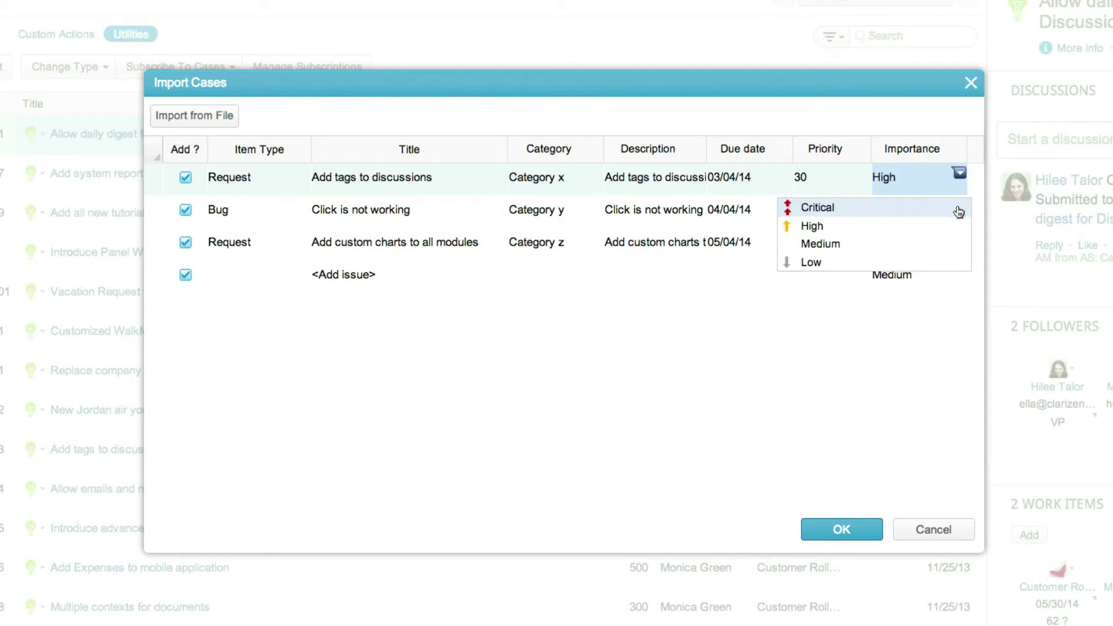
{"action": "left_click", "coordinate": [956, 208]}
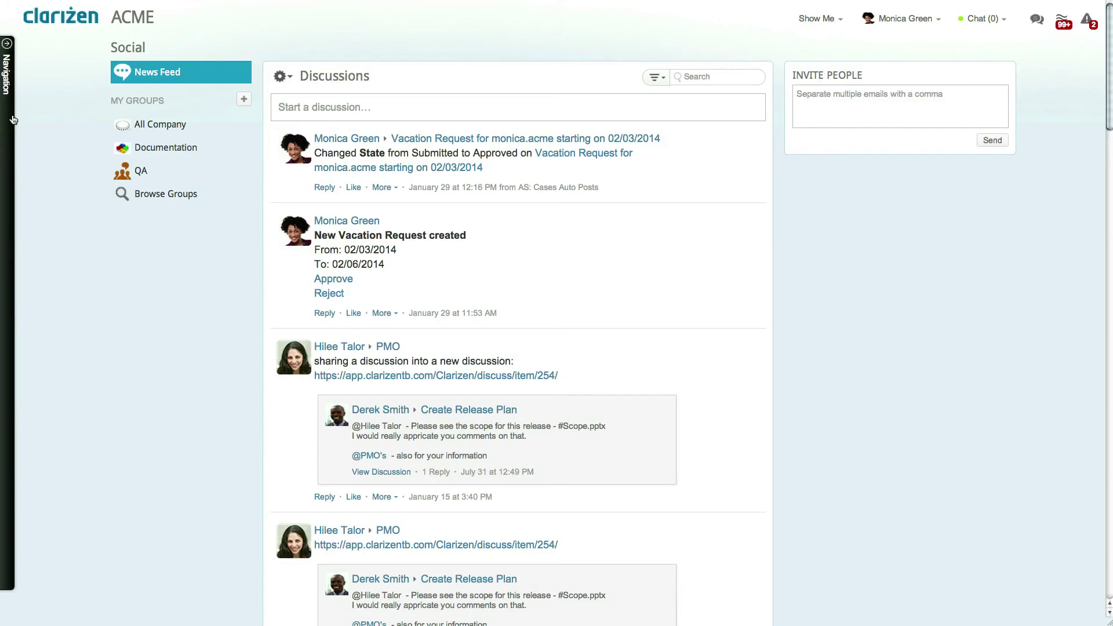
- Open the advanced Invite People table from the New menu
{"action": "left_click", "coordinate": [7, 70]}
{"action": "mouse_move", "coordinate": [52, 71]}
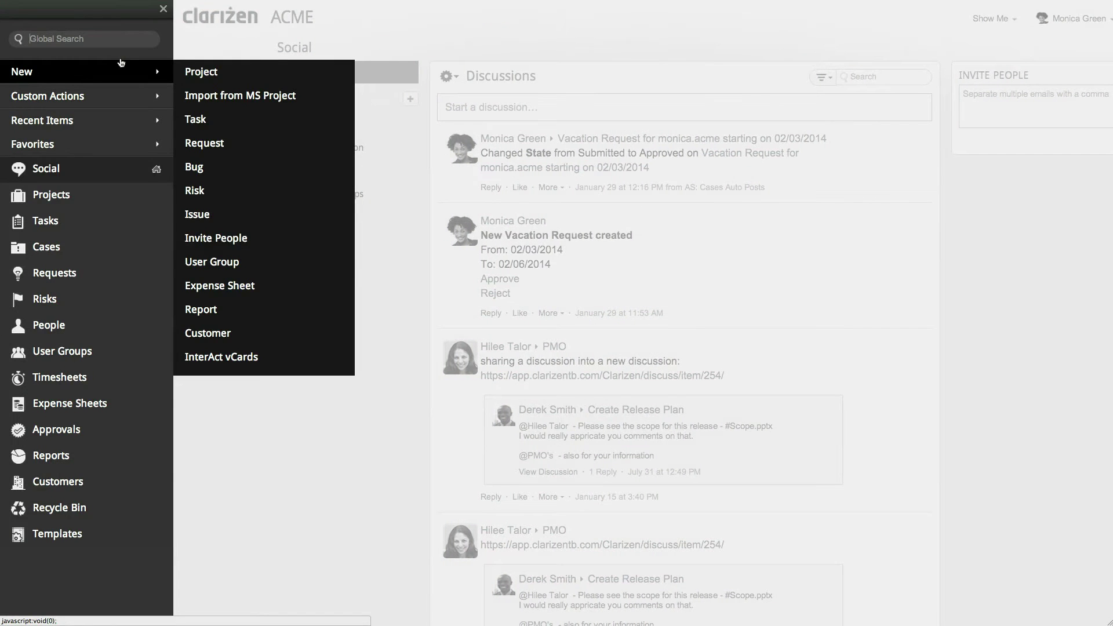
{"action": "left_click", "coordinate": [215, 237]}
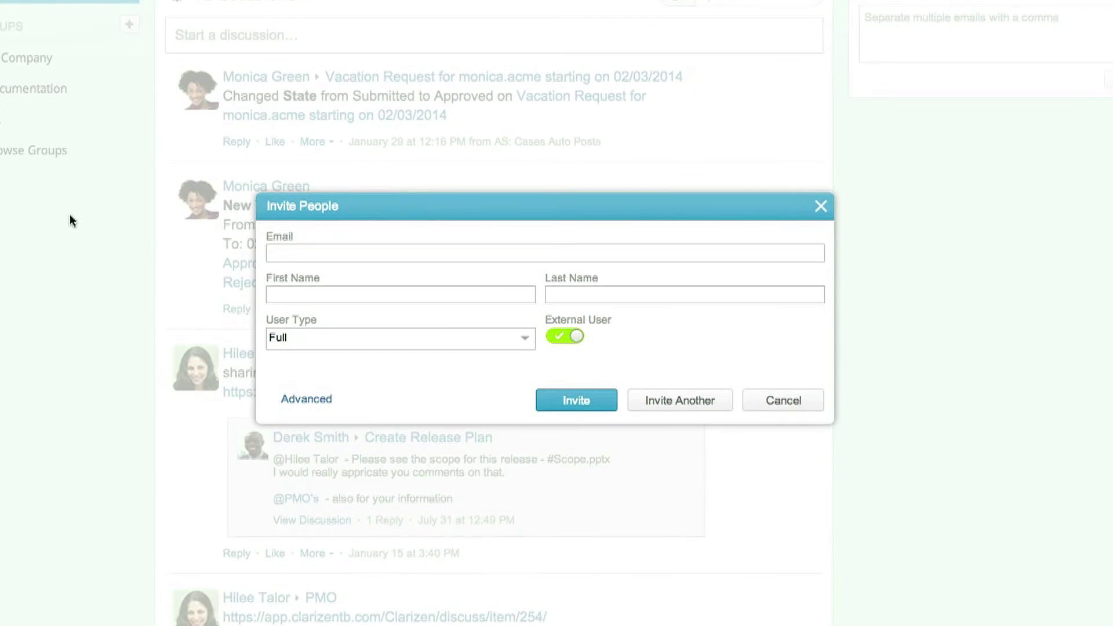
{"action": "left_click", "coordinate": [293, 400]}
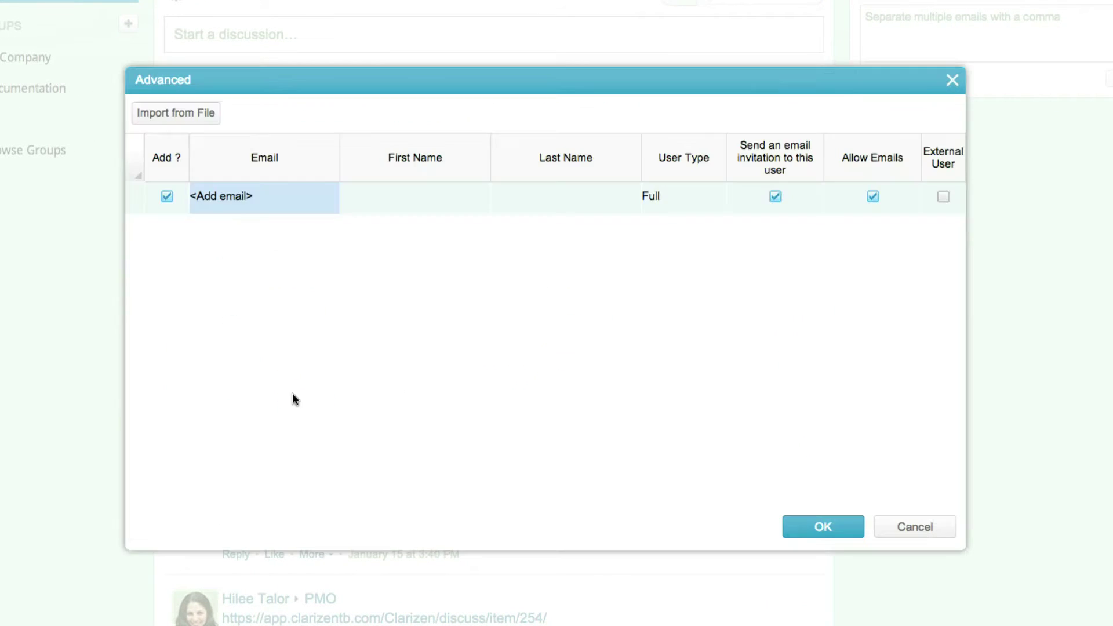
- Import the three new users from Import Users.csv
{"action": "left_click", "coordinate": [174, 122]}
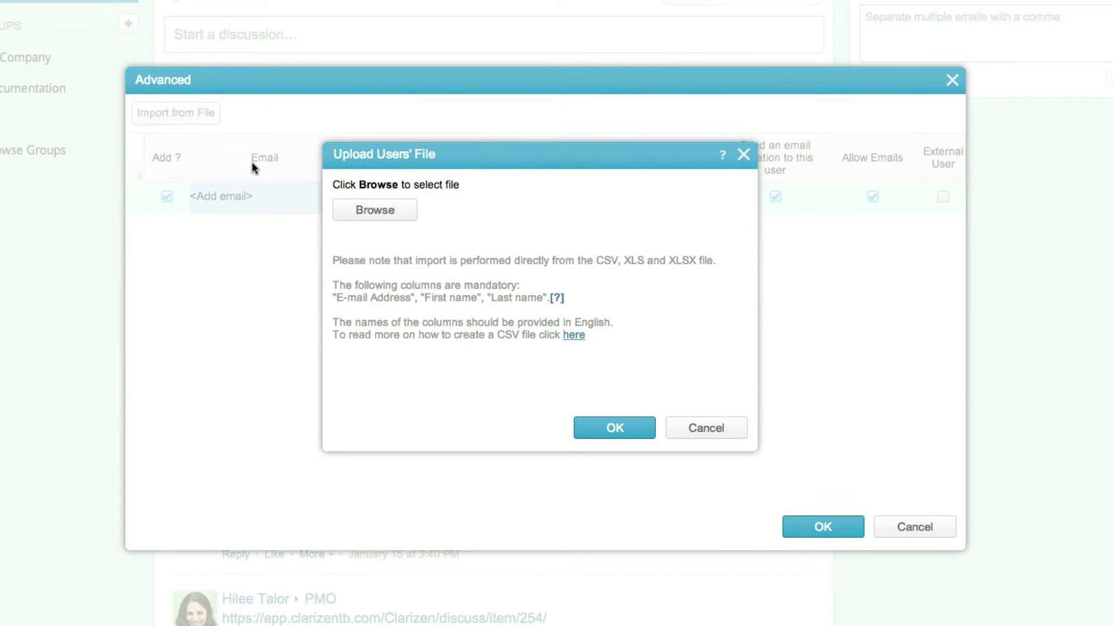
{"action": "left_click", "coordinate": [348, 214]}
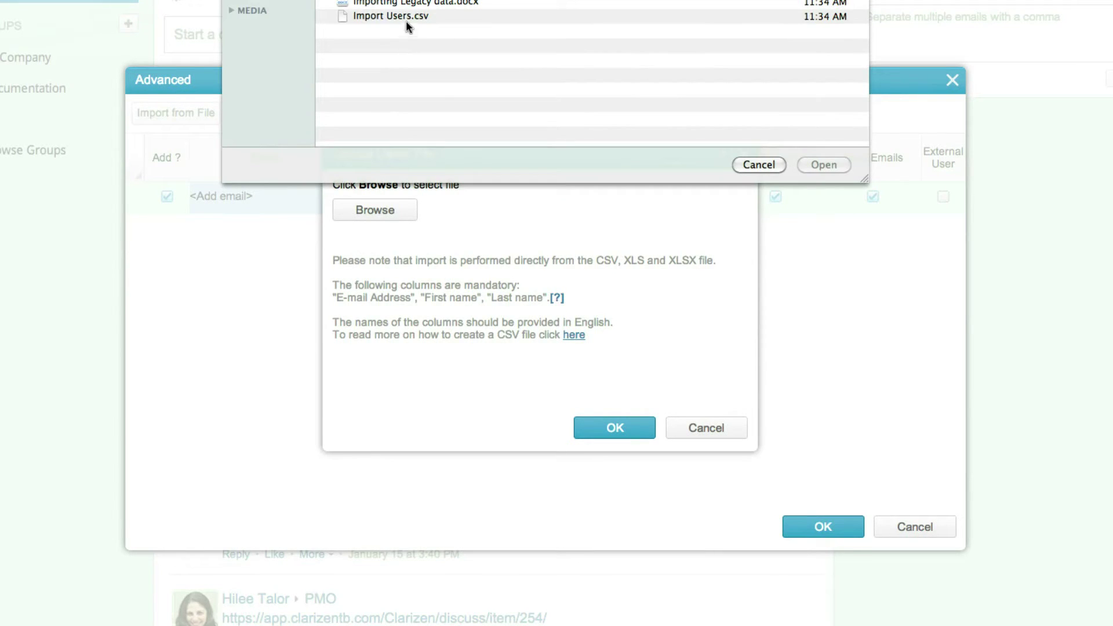
{"action": "left_click", "coordinate": [406, 16]}
{"action": "left_click", "coordinate": [823, 164]}
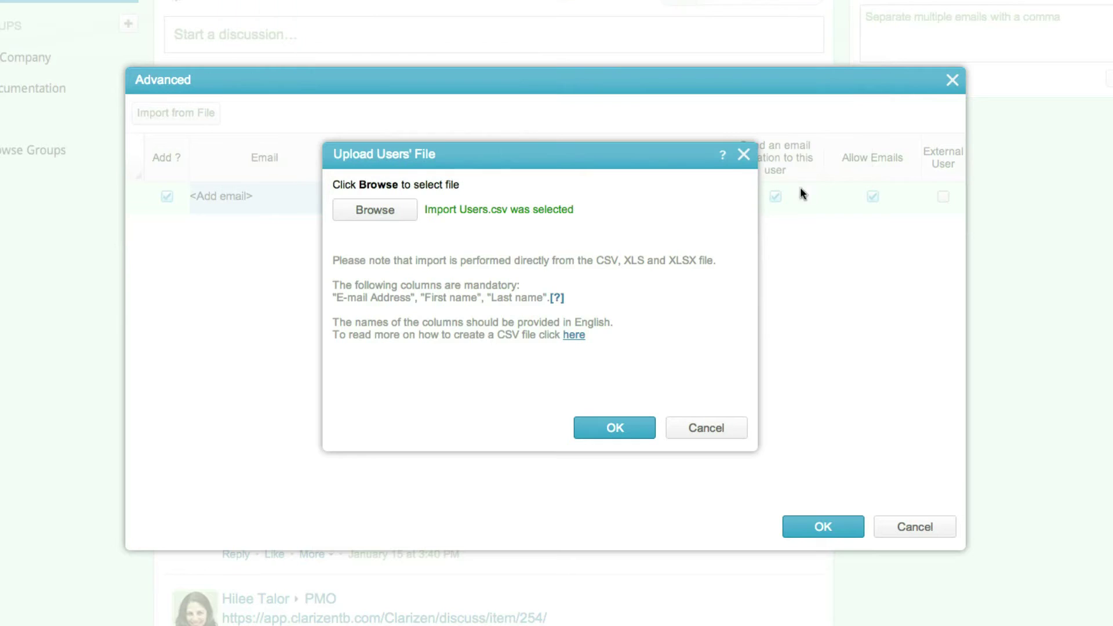
{"action": "left_click", "coordinate": [636, 429]}
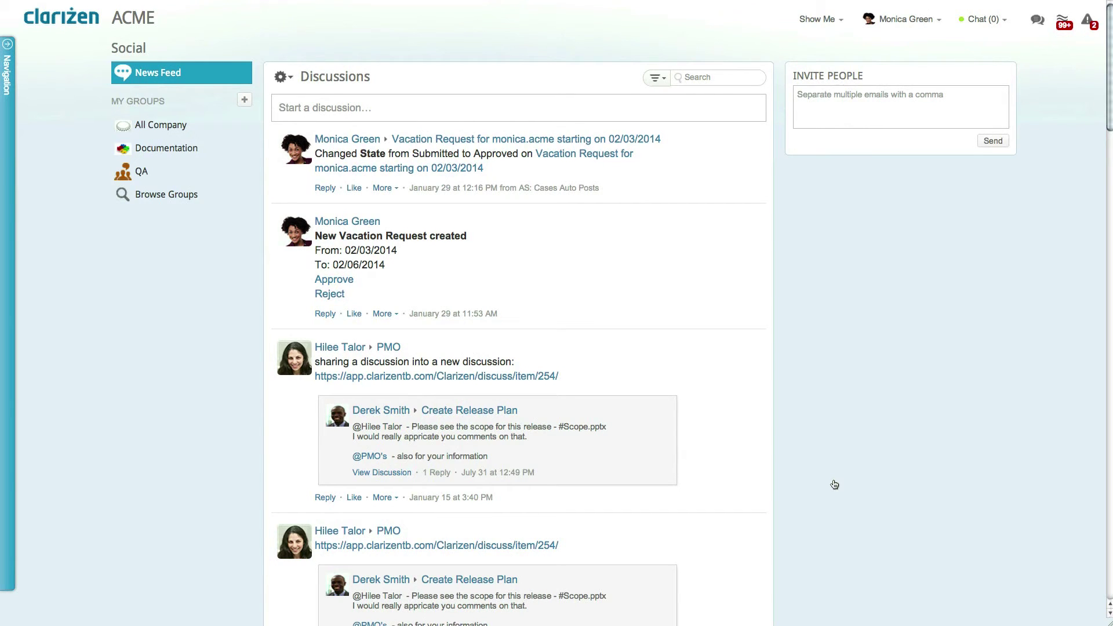
- Choose TestProject.xml in the Import from MS Project wizard
{"action": "left_click", "coordinate": [8, 68]}
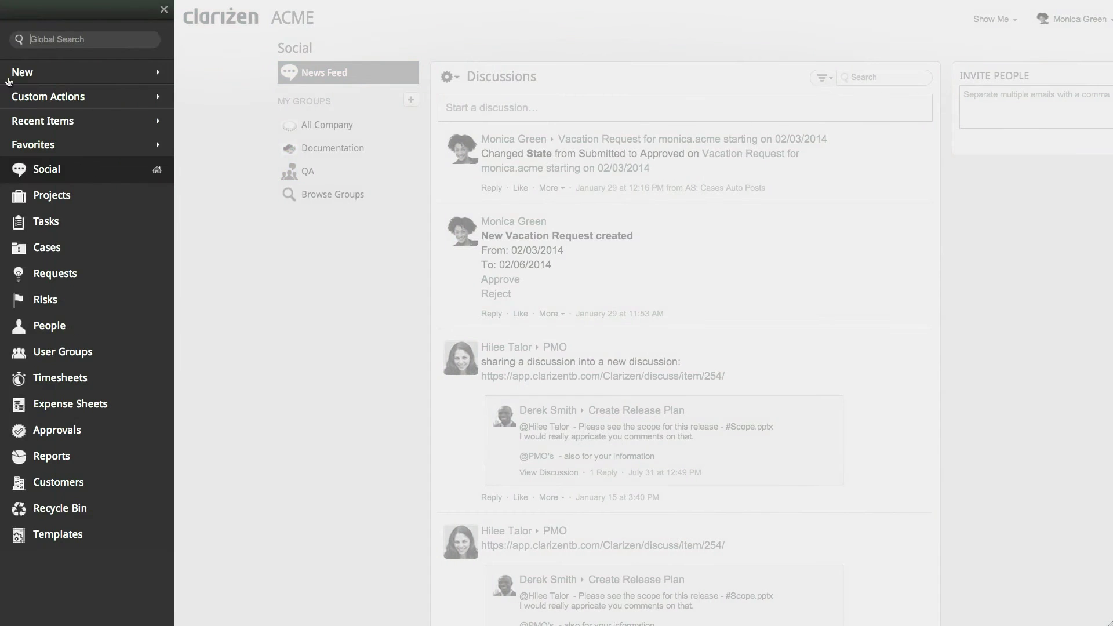
{"action": "mouse_move", "coordinate": [84, 72]}
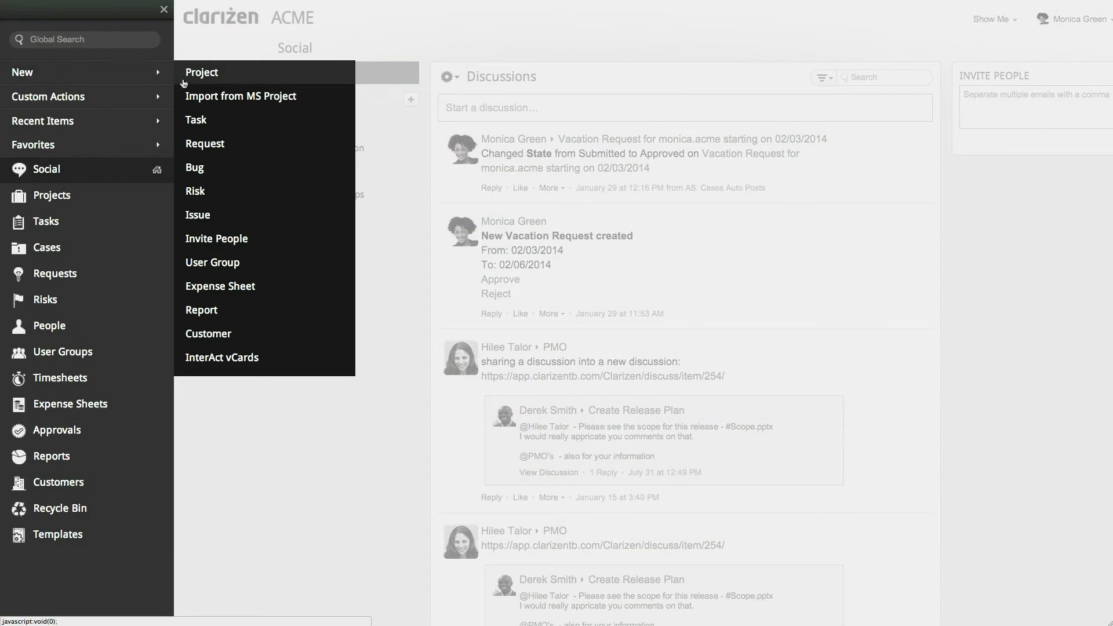
{"action": "left_click", "coordinate": [241, 96]}
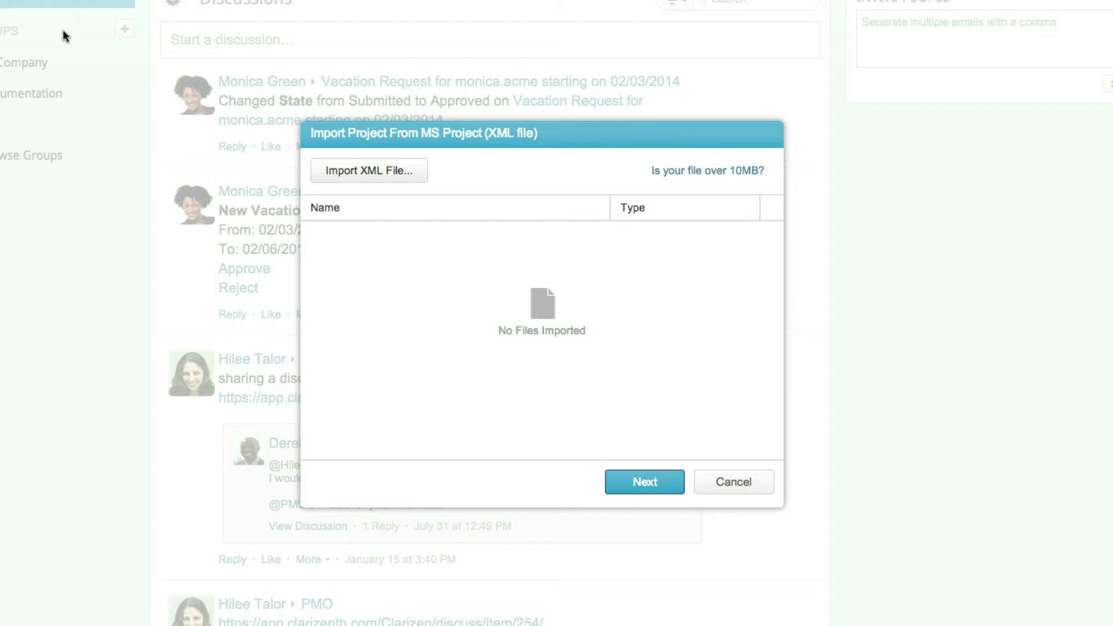
{"action": "left_click", "coordinate": [329, 173]}
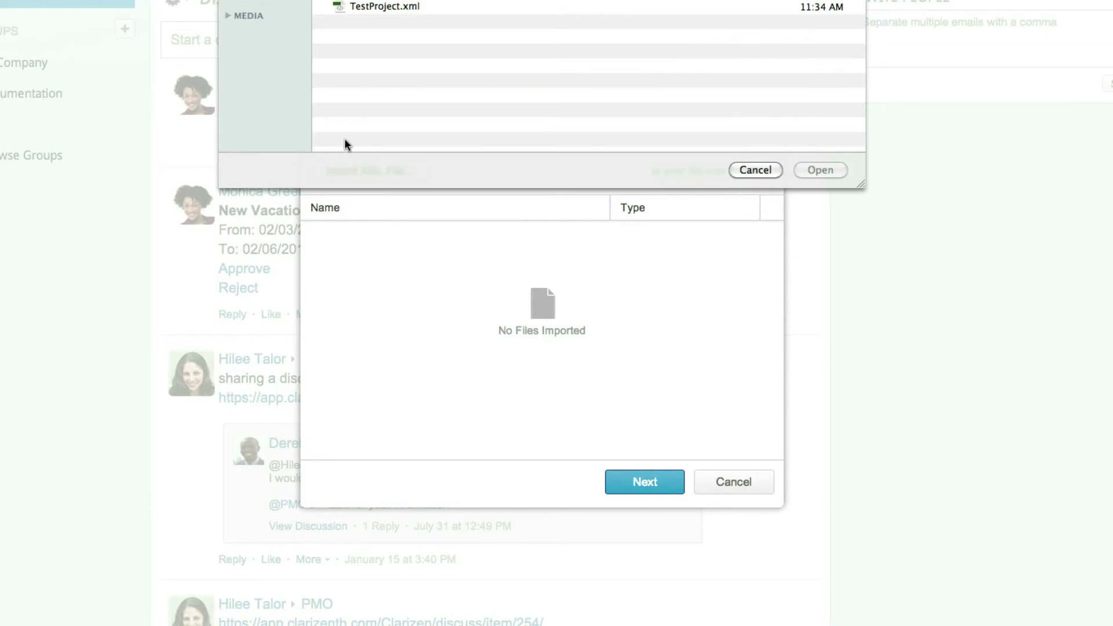
{"action": "left_click", "coordinate": [413, 10]}
{"action": "left_click", "coordinate": [820, 170]}
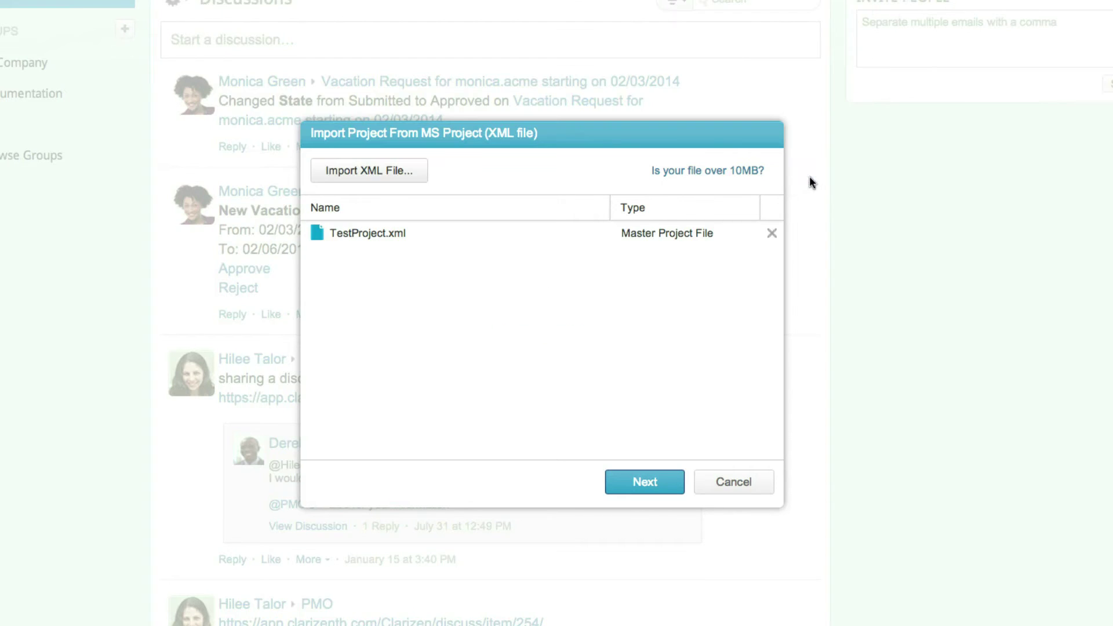
- Validate and import TestProject, then open the new project
{"action": "left_click", "coordinate": [662, 478]}
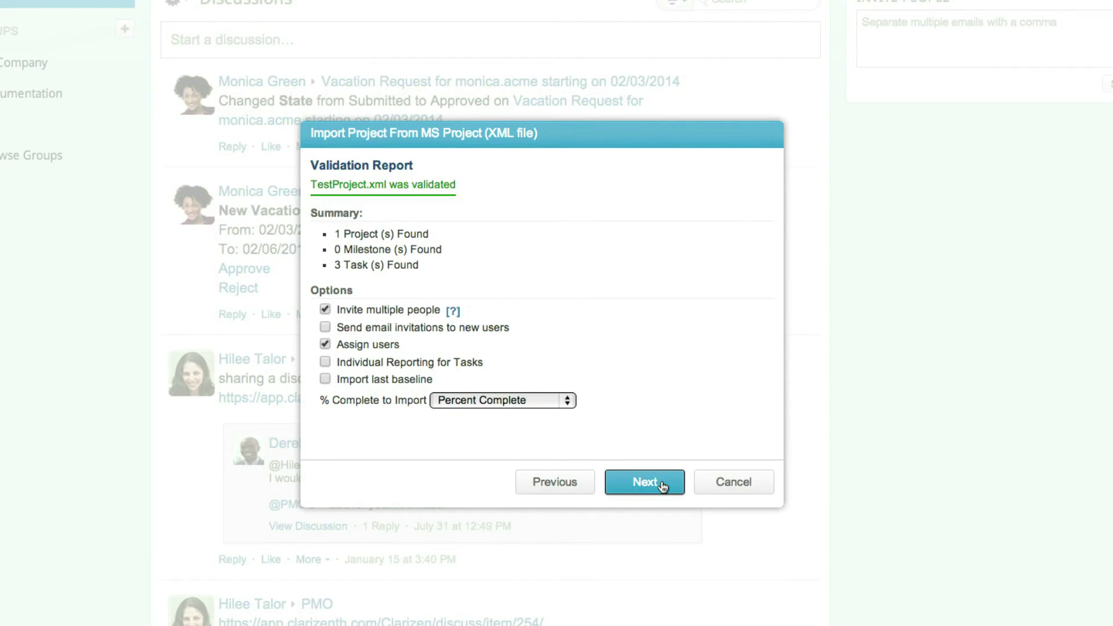
{"action": "left_click", "coordinate": [663, 485]}
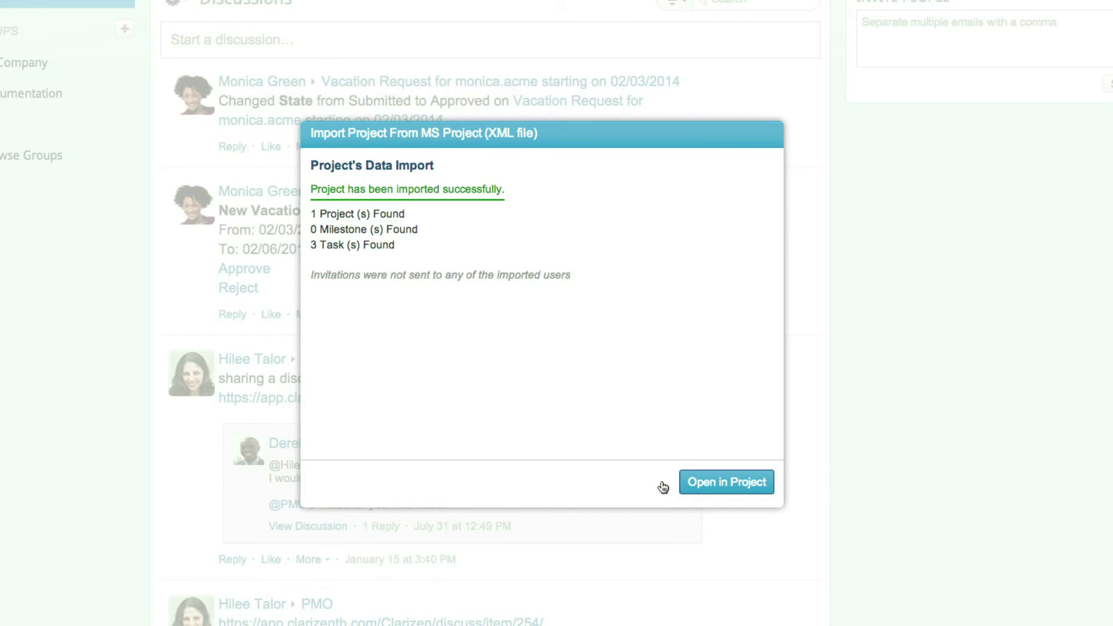
{"action": "left_click", "coordinate": [713, 482]}
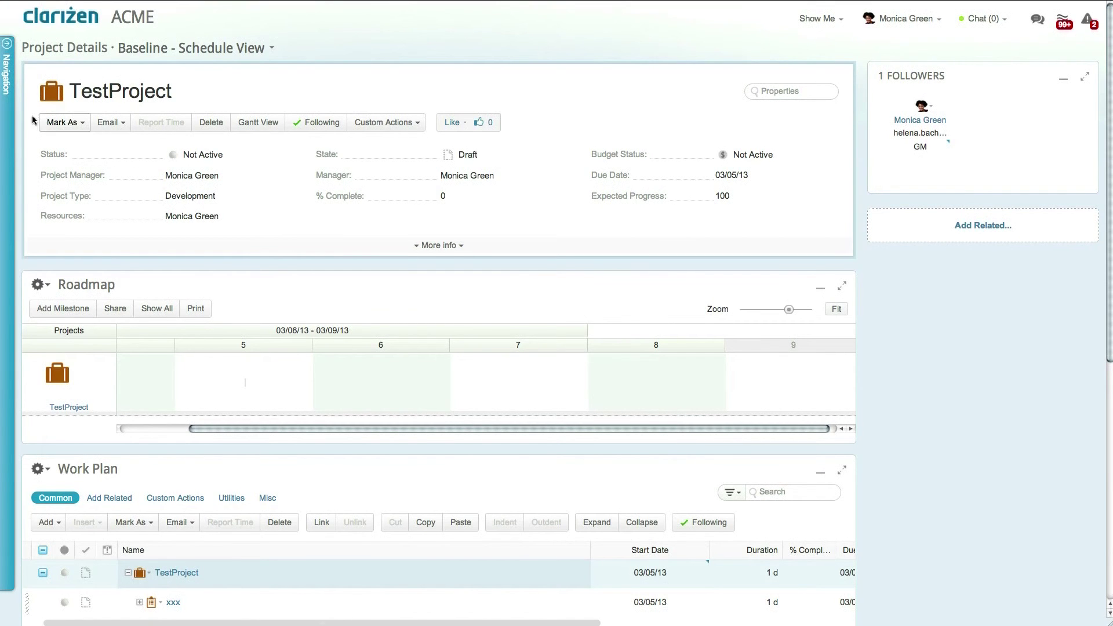
- Launch Data Loader from Navigation > Custom Actions
{"action": "left_click", "coordinate": [7, 78]}
{"action": "mouse_move", "coordinate": [48, 95]}
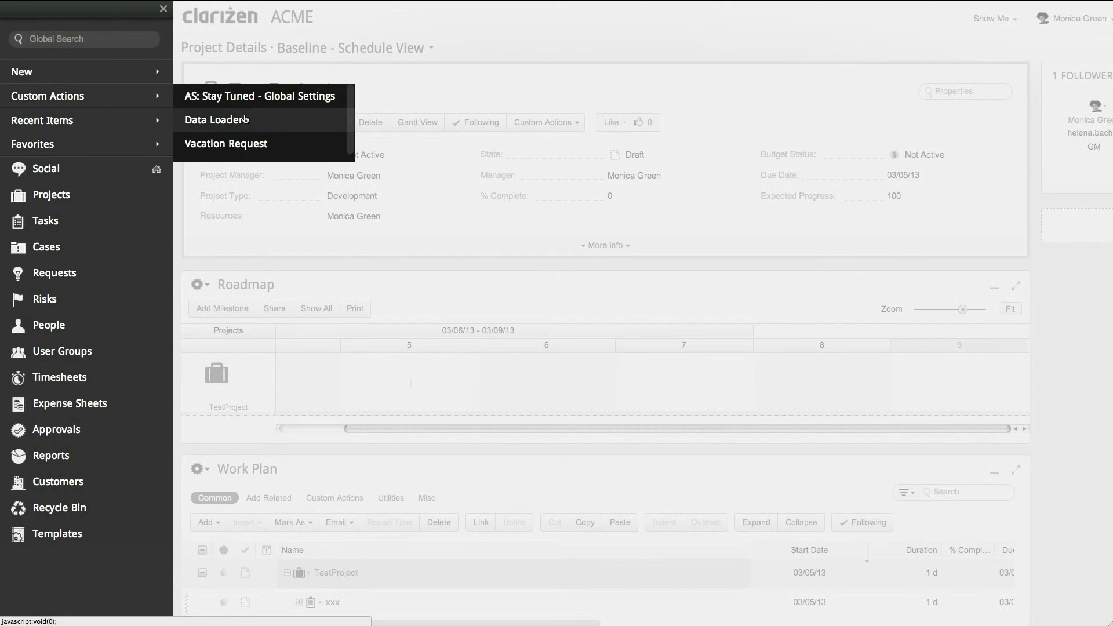
{"action": "left_click", "coordinate": [213, 120]}
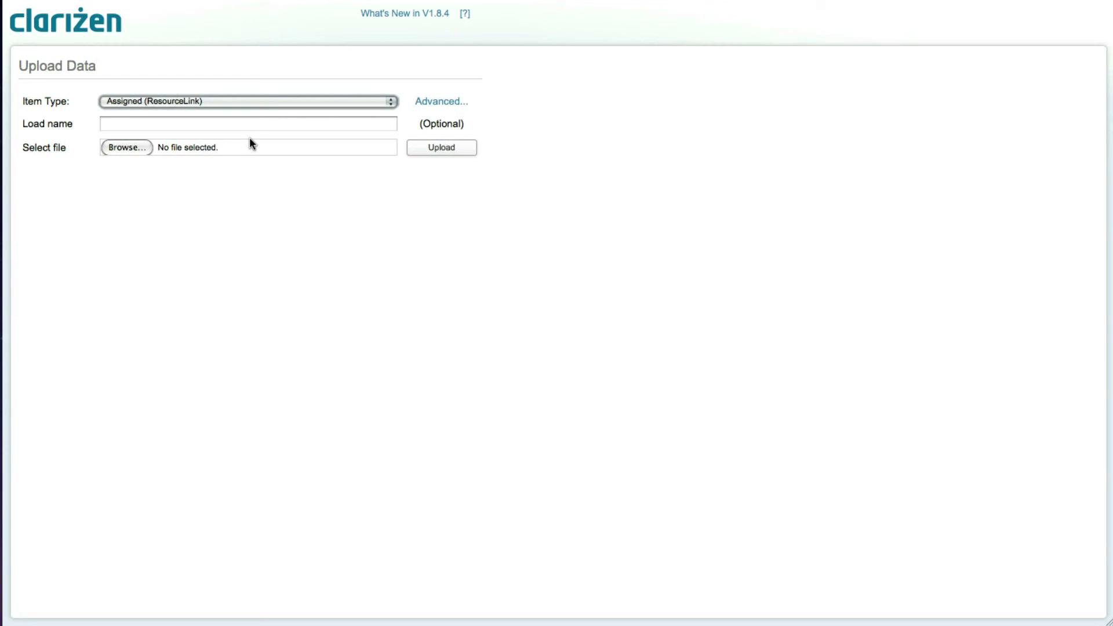
- Set the item type to Work Item, name the load, and select WBS.xlsx
{"action": "left_click", "coordinate": [316, 105]}
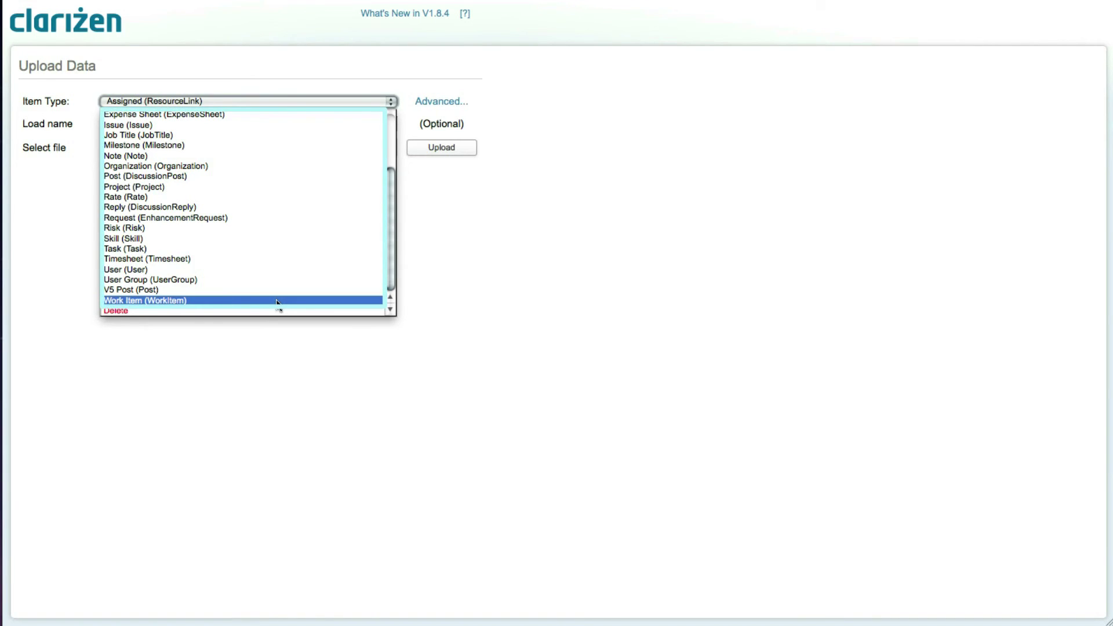
{"action": "left_click", "coordinate": [279, 302]}
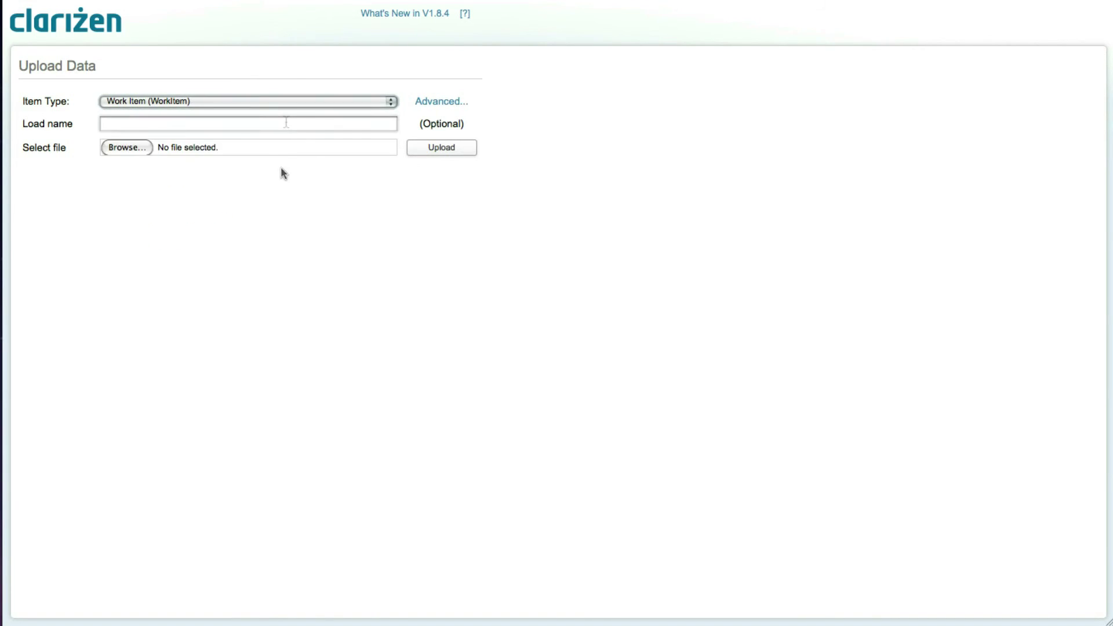
{"action": "left_click", "coordinate": [285, 122]}
{"action": "type", "text": "Load new tasks into existing project"}
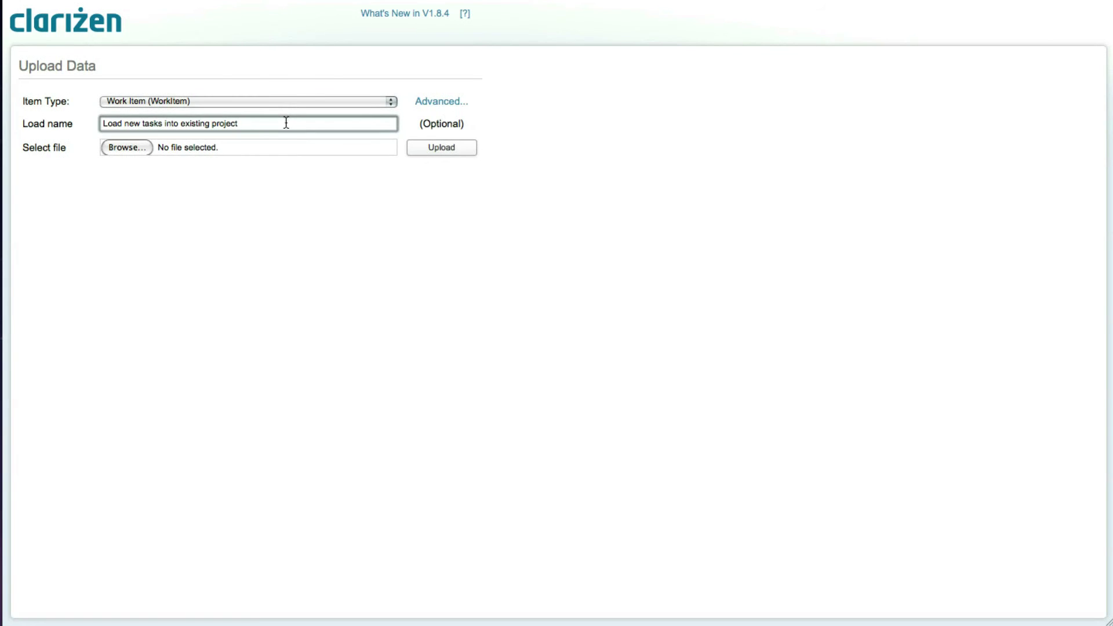
{"action": "left_click", "coordinate": [126, 146]}
{"action": "left_click", "coordinate": [311, 7]}
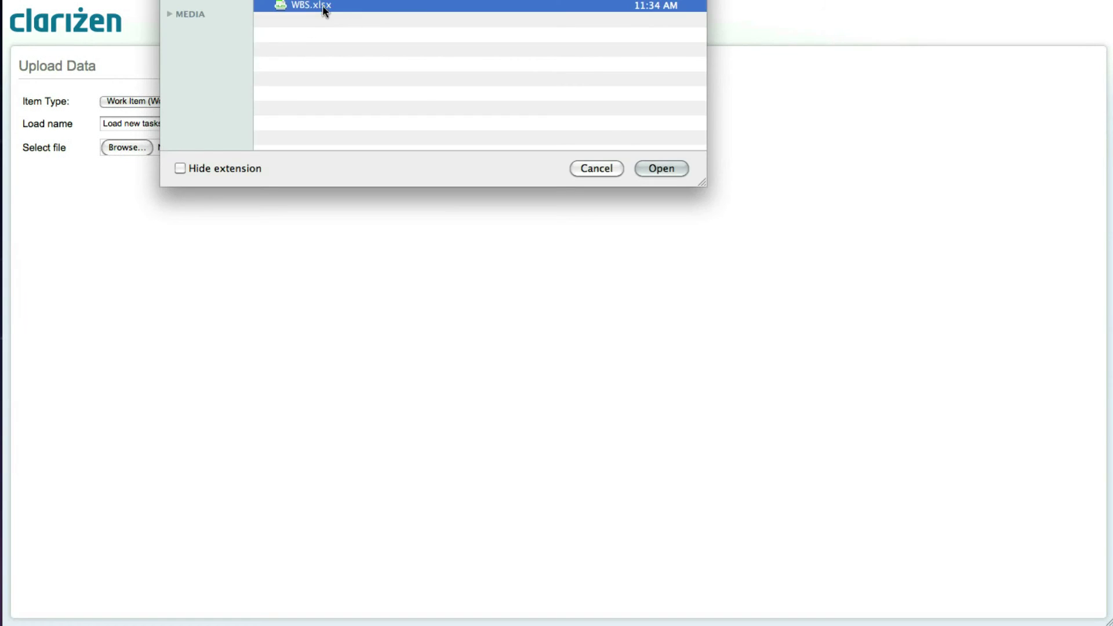
{"action": "left_click", "coordinate": [653, 170]}
{"action": "left_click", "coordinate": [440, 147]}
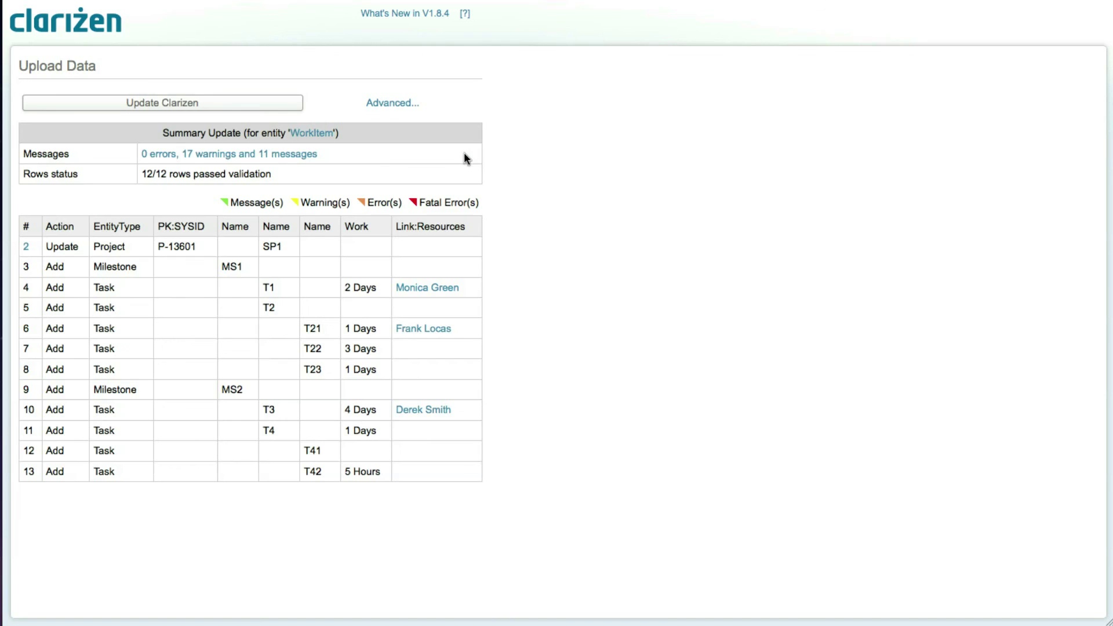